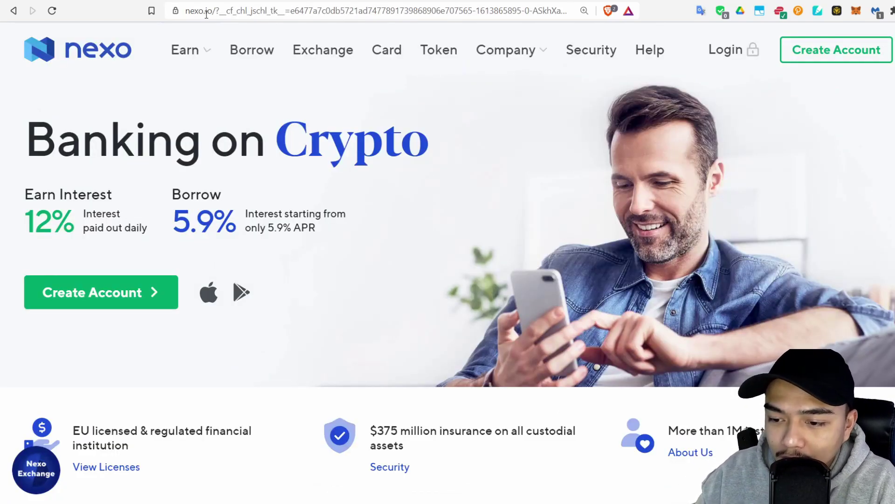
Register a new Nexo account through Create Account, solving the slider captcha
left_click(816, 59)
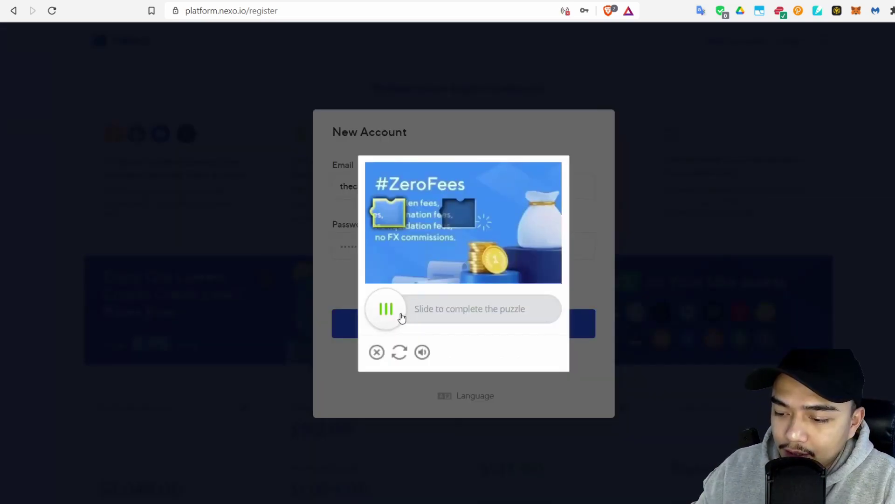
left_click_drag(402, 318, 483, 300)
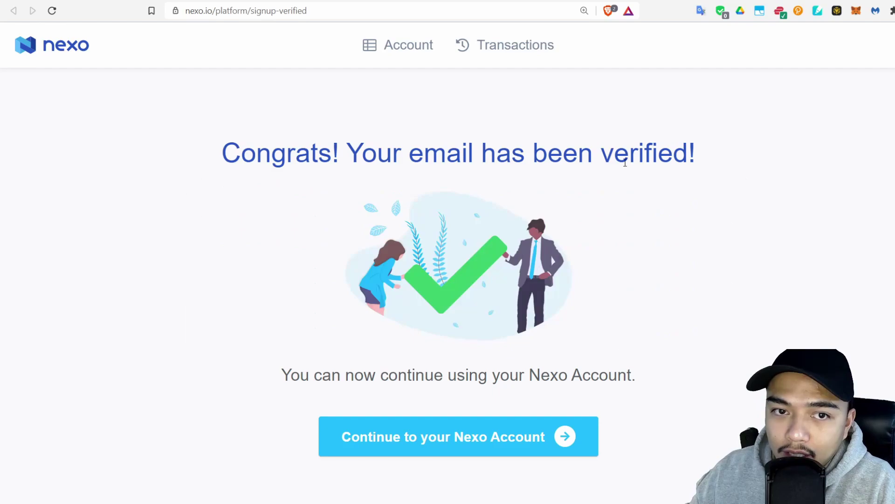
Continue from the email-verified page into the new Nexo account
left_click(479, 443)
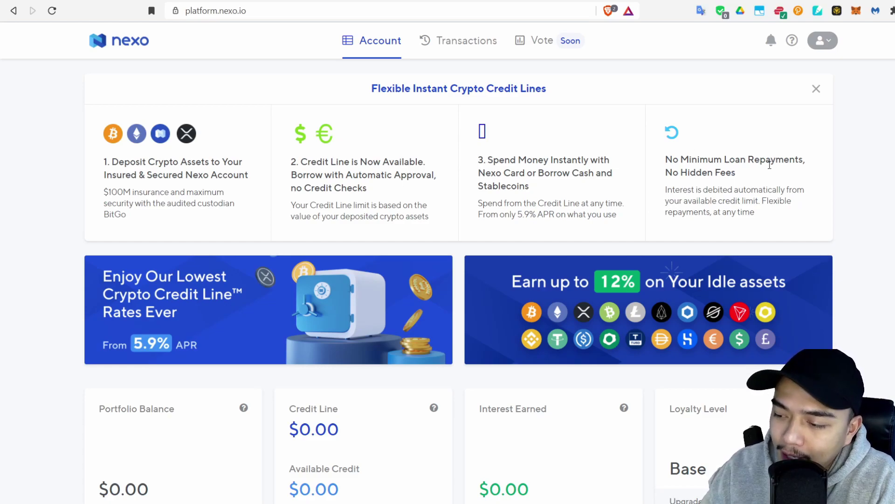
Scroll the Nexo dashboard down to the Bitcoin and Ether asset rows
scroll(875, 207, "down", 5)
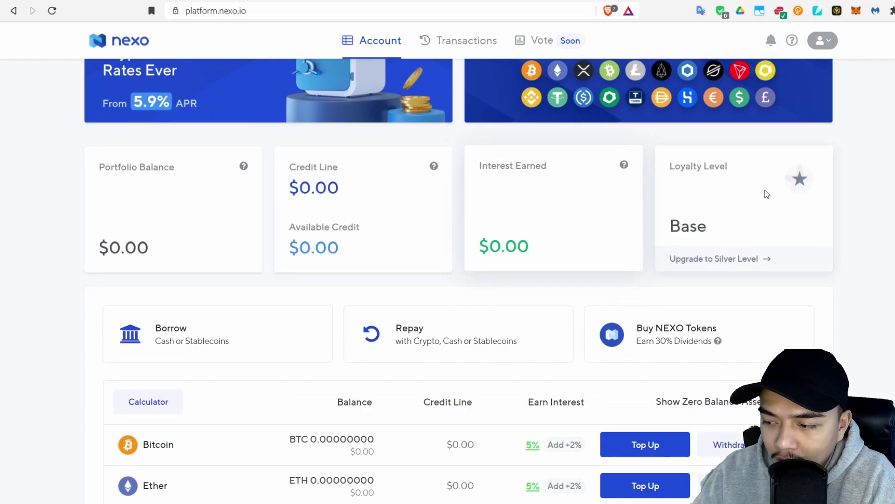
scroll(830, 174, "down", 5)
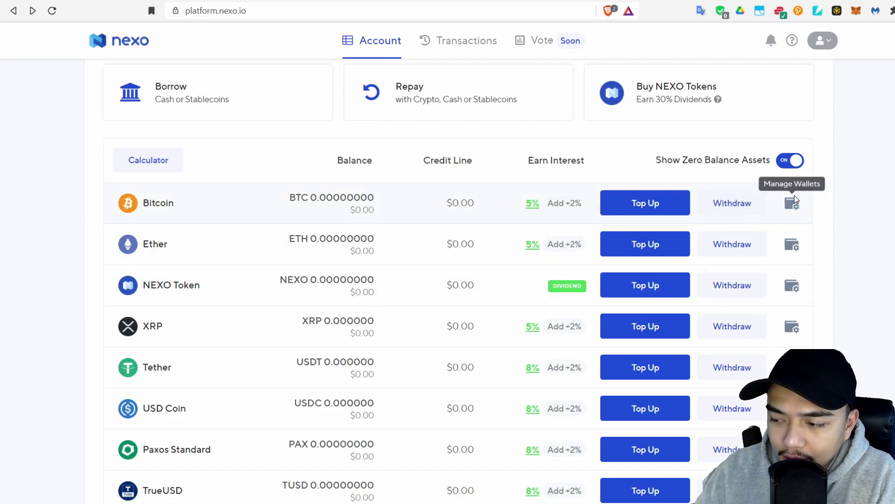
Glance at the Bitcoin top-up details, then begin authenticator-app 2FA from Security settings
left_click(797, 207)
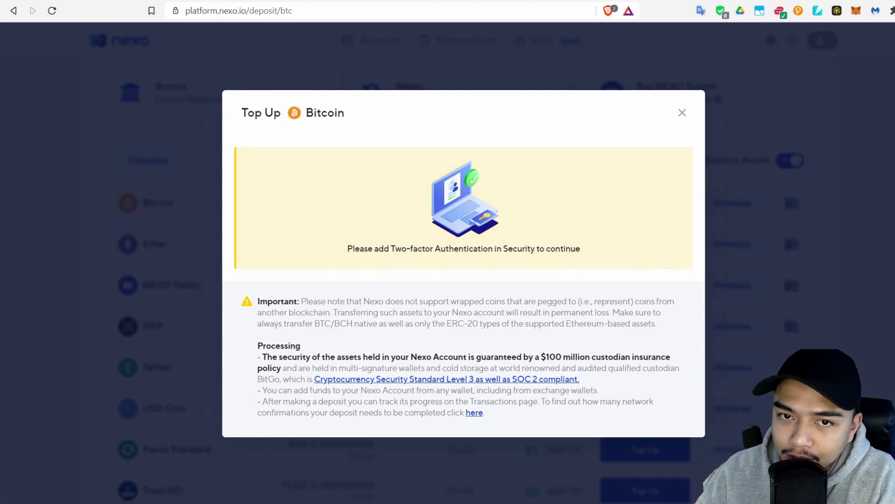
left_click(746, 206)
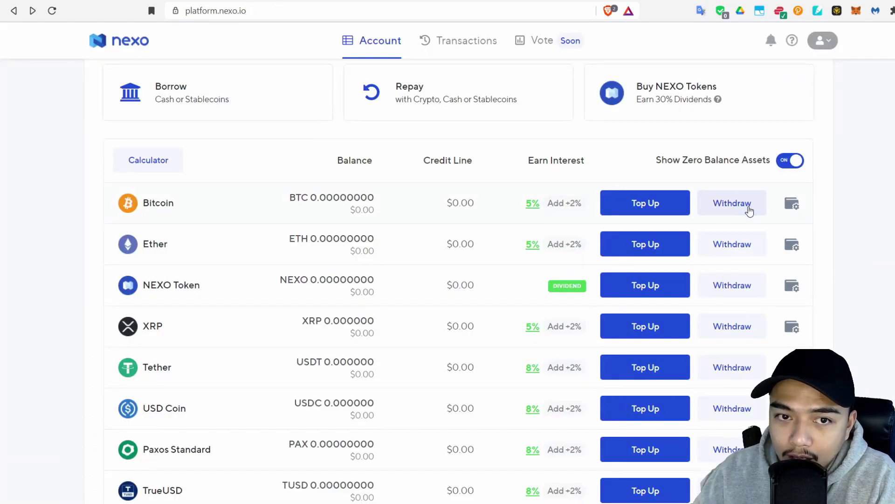
left_click(829, 47)
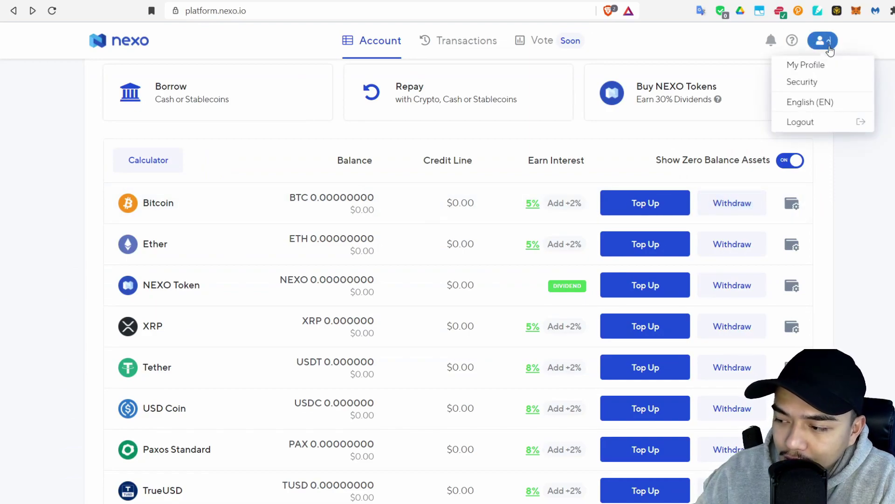
left_click(816, 84)
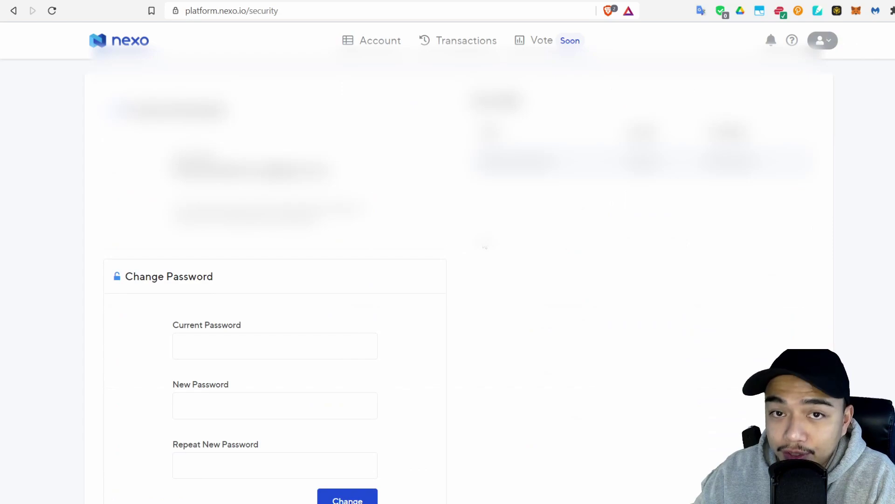
scroll(486, 244, "down", 6)
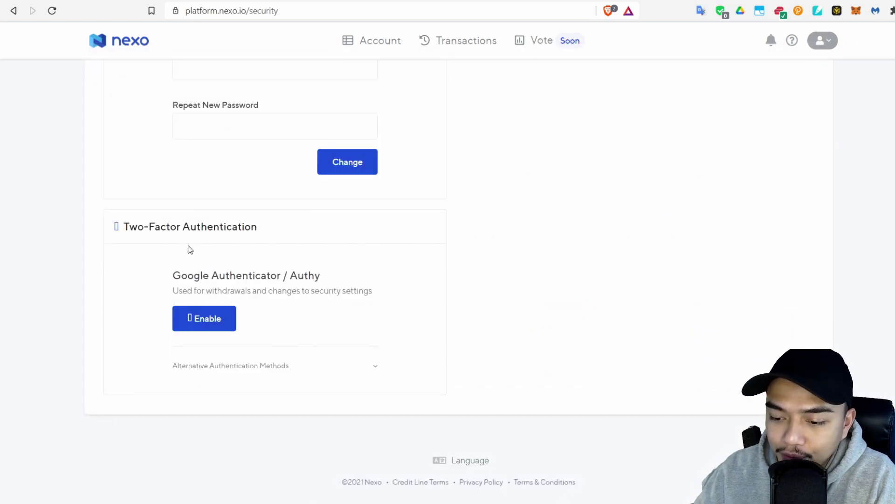
left_click(198, 319)
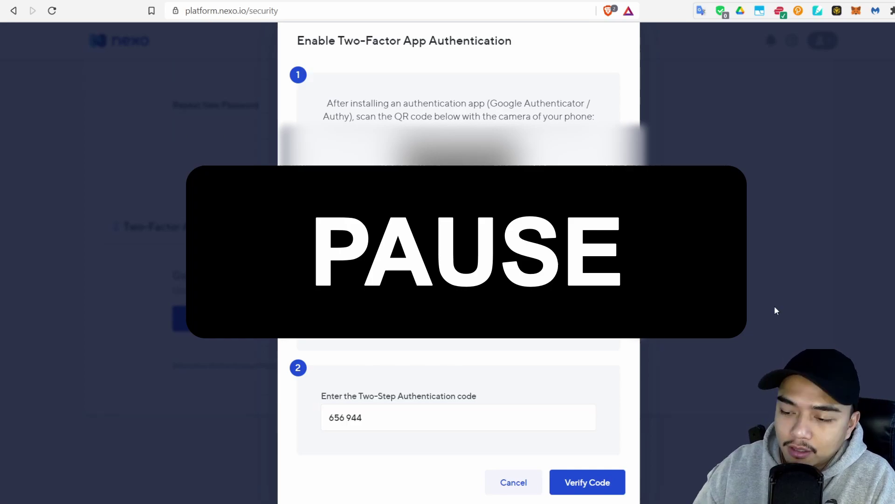
Verify the authenticator code, dismiss the success message, and return to the Account dashboard
left_click(608, 482)
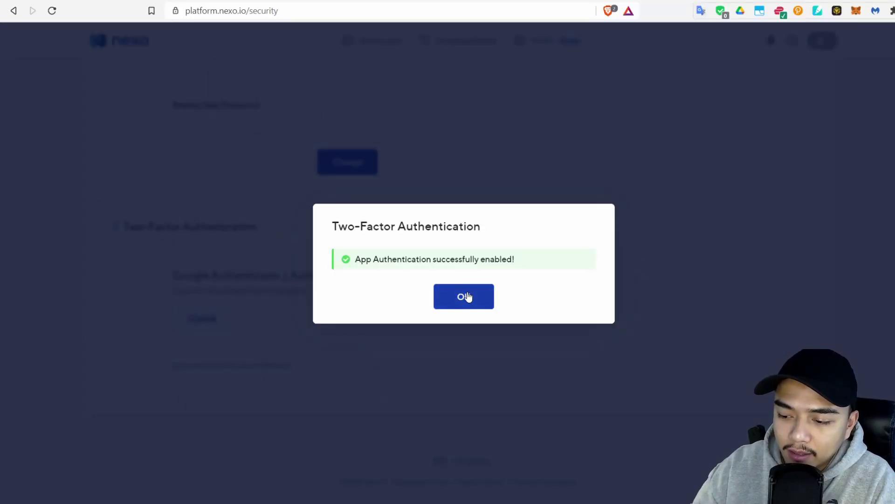
left_click(480, 333)
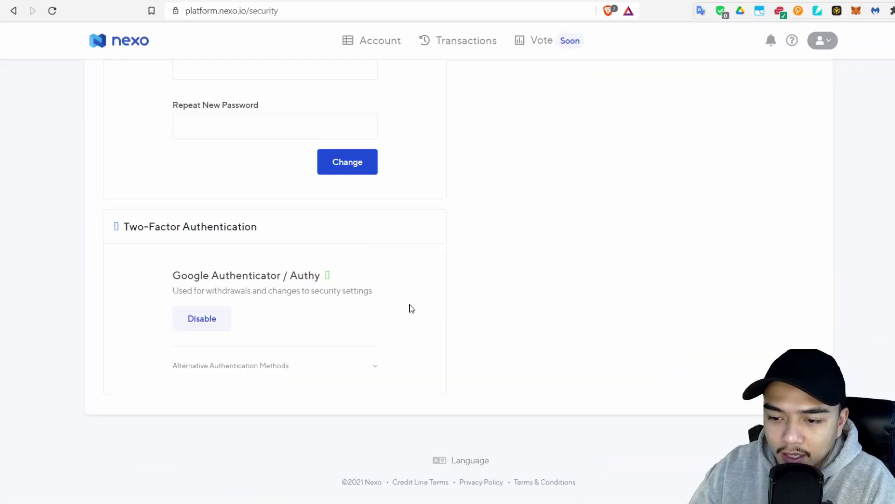
left_click(364, 47)
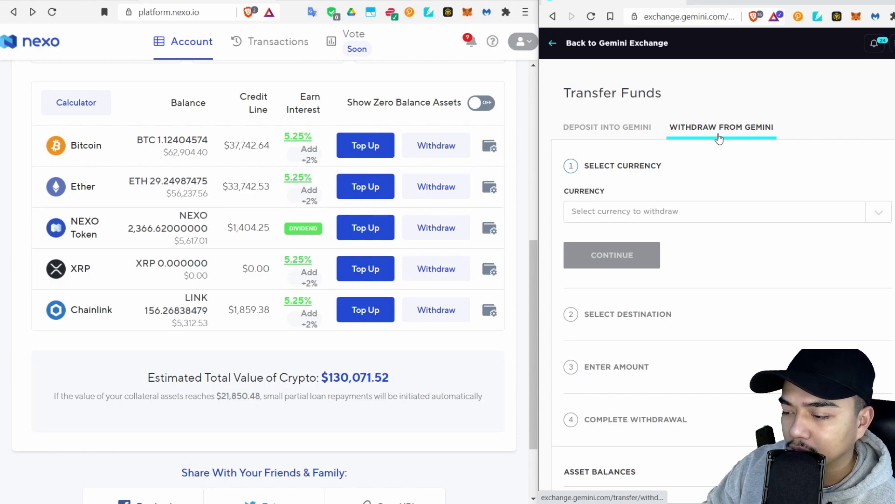
Go to Gemini's withdrawal page and pick BTC as the currency
left_click(892, 42)
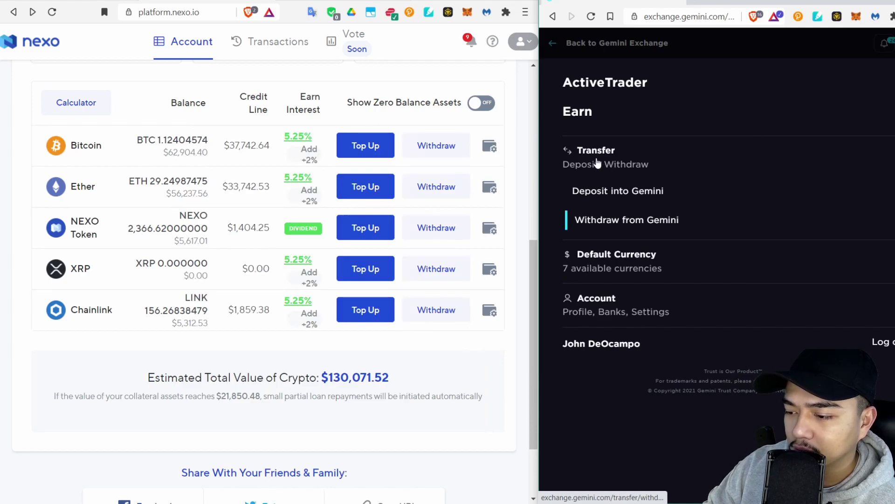
left_click(613, 227)
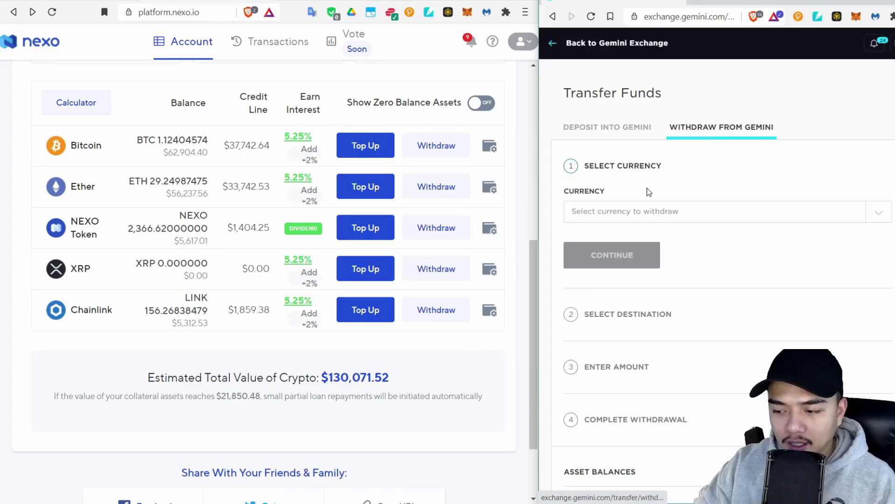
left_click(660, 218)
scroll(614, 294, "down", 3)
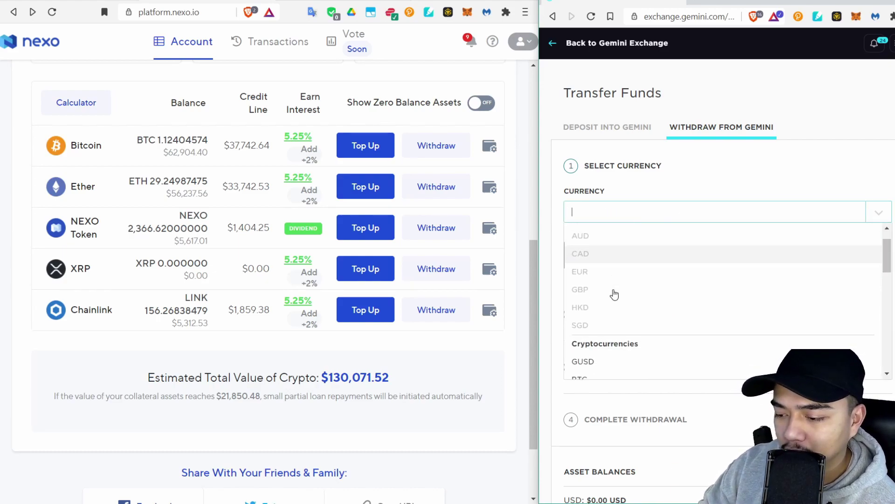
left_click(602, 295)
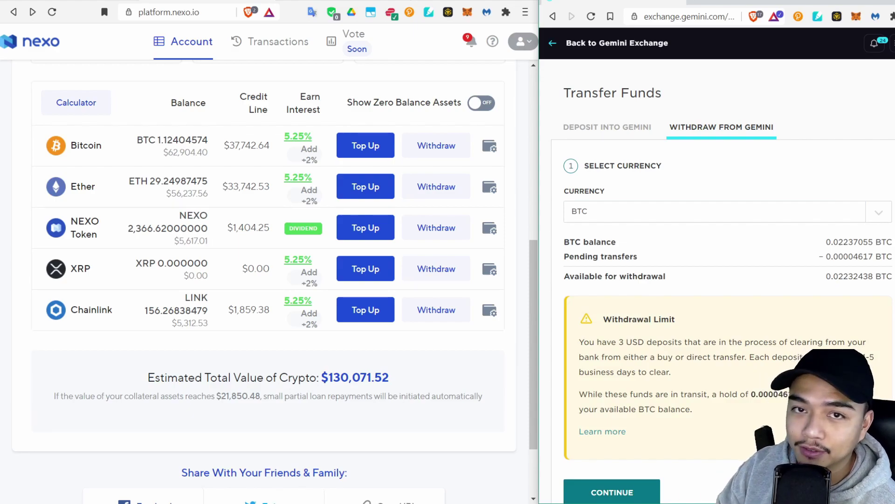
Confirm BTC and advance to the Transfer To destination field
scroll(823, 216, "down", 1)
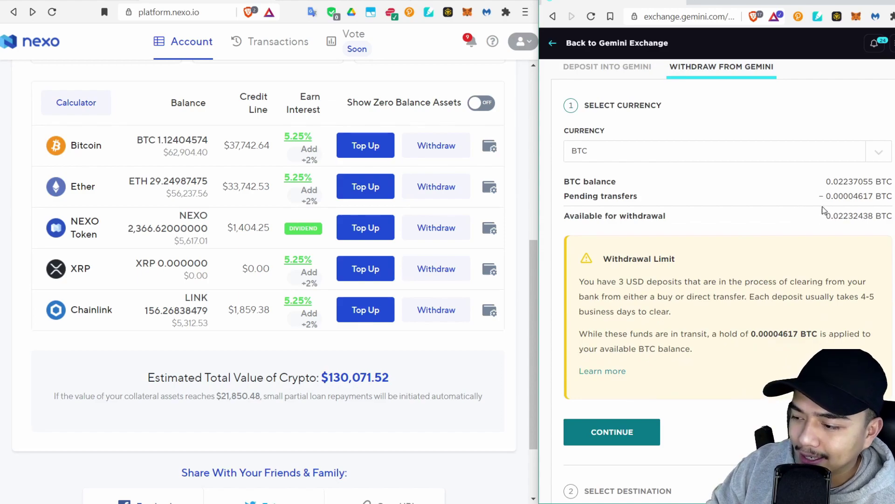
left_click_drag(826, 217, 888, 219)
left_click(736, 230)
scroll(703, 418, "down", 1)
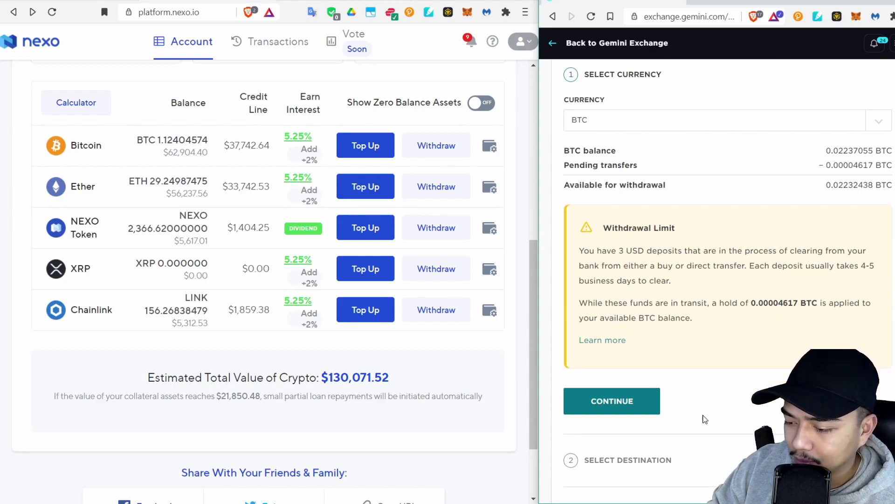
left_click(627, 382)
left_click(655, 146)
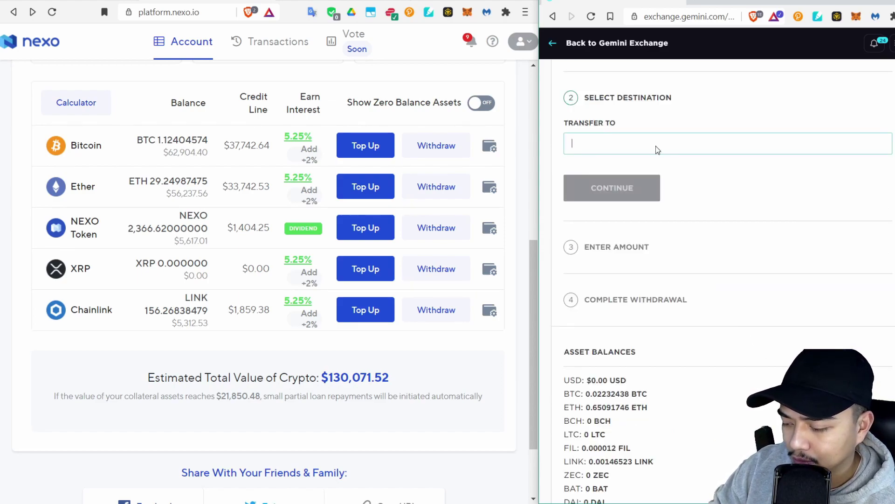
scroll(700, 209, "up", 1)
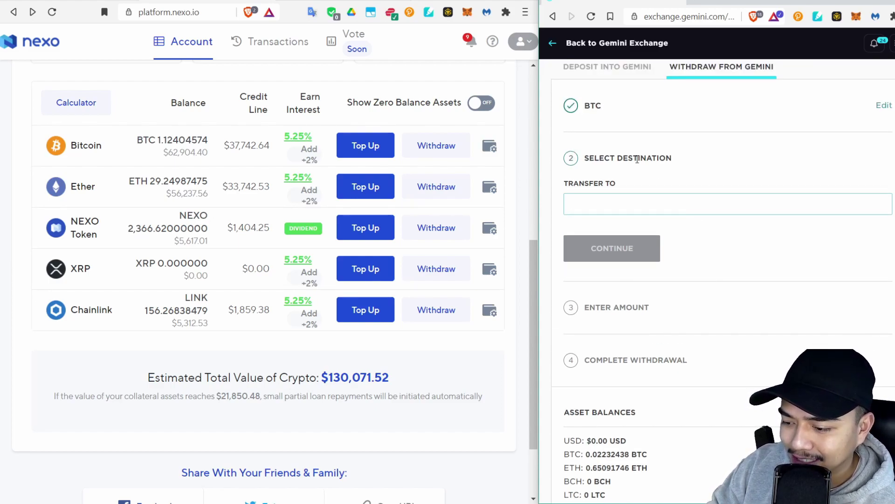
Copy Nexo's Bitcoin deposit address and paste it as Gemini's Transfer To destination
left_click(358, 148)
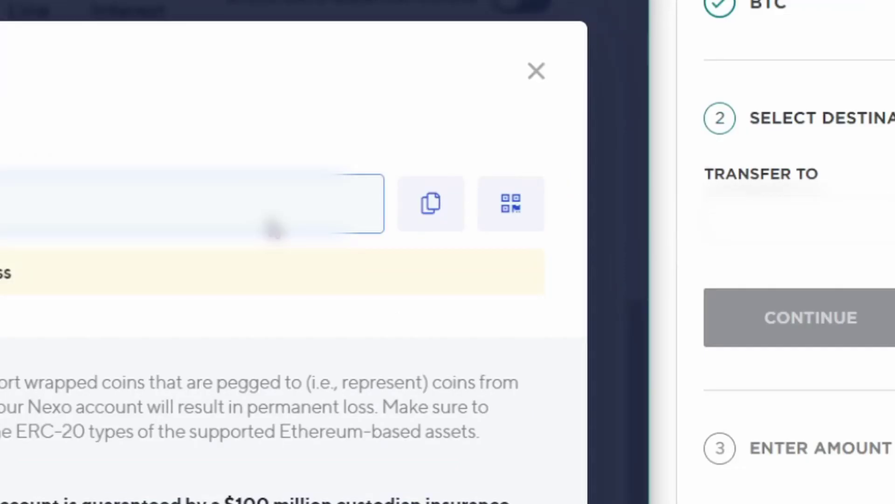
left_click(431, 203)
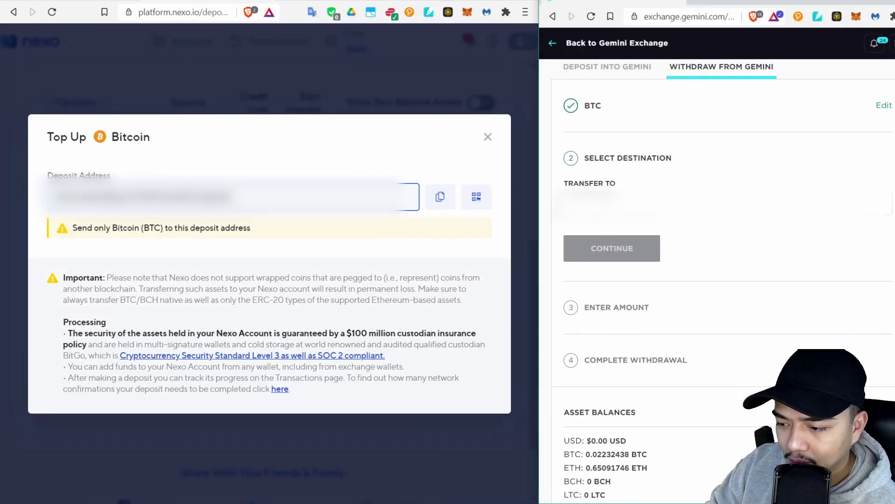
right_click(797, 248)
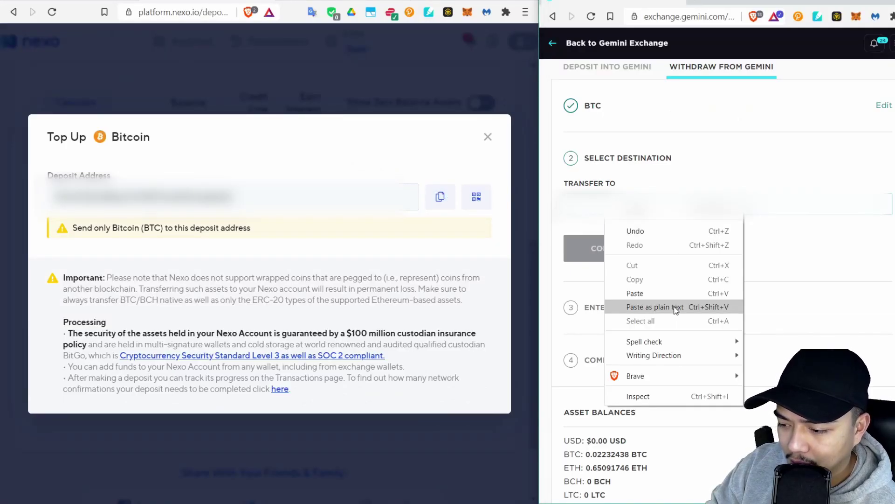
left_click(677, 293)
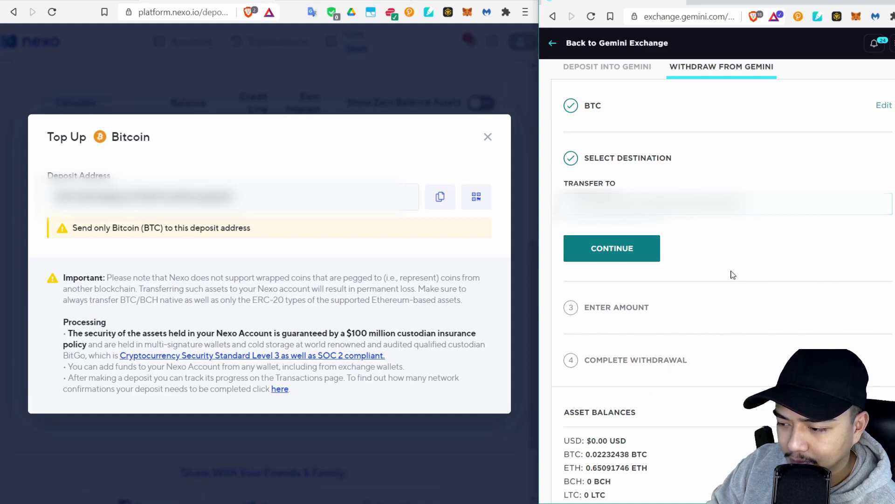
left_click(625, 259)
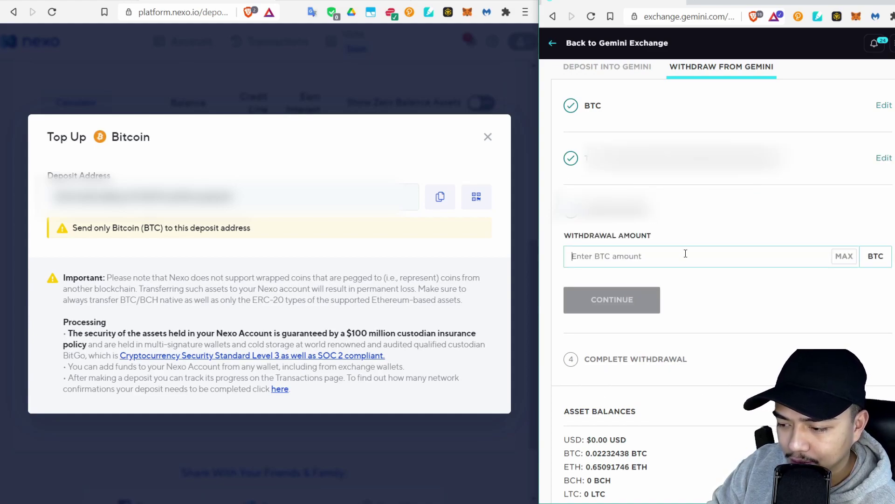
Set the withdrawal amount to 0.02 BTC and advance to the review step
left_click(685, 253)
type(".02")
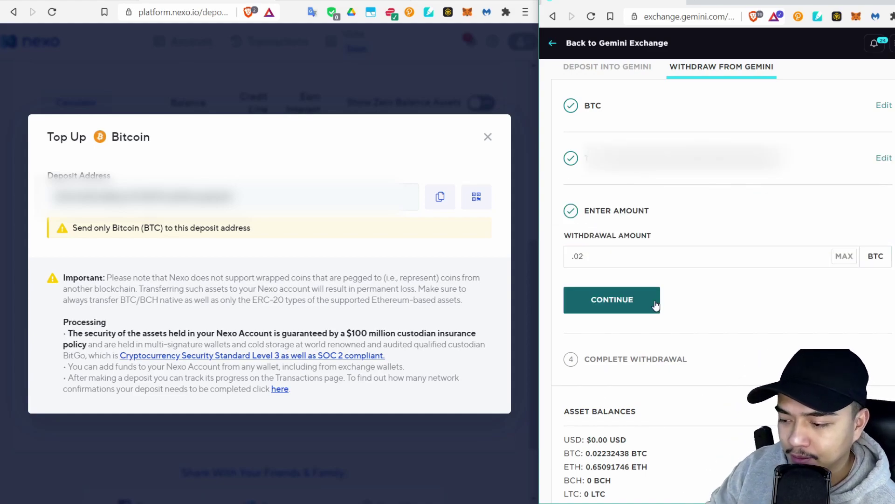
left_click(656, 304)
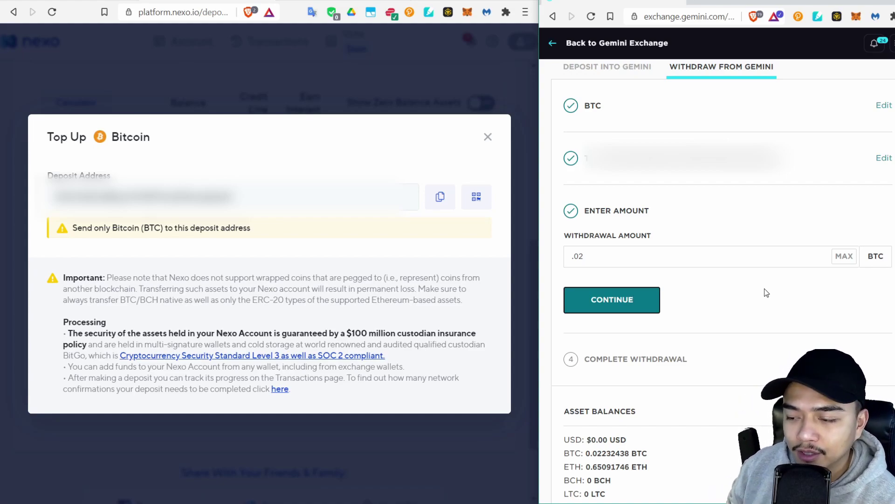
left_click(234, 196)
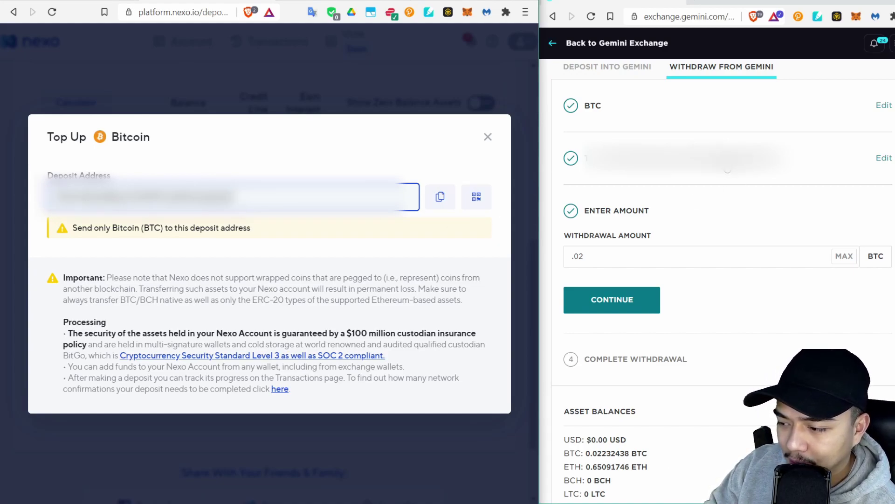
left_click(612, 300)
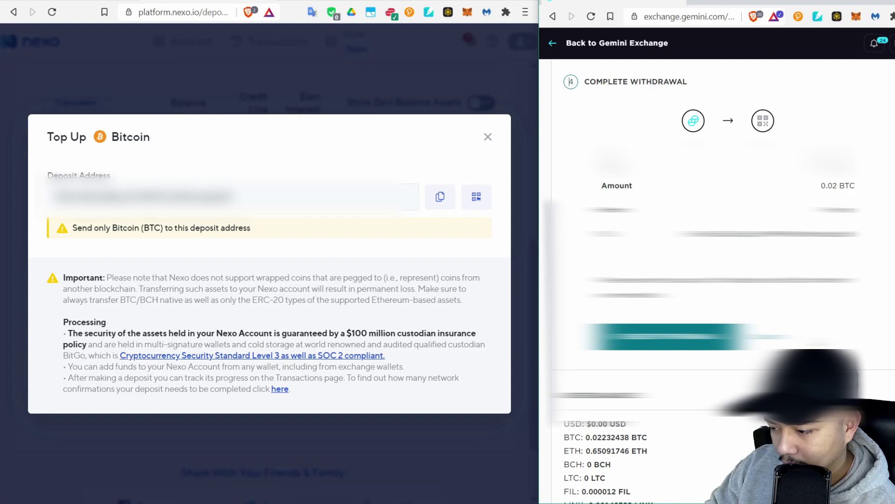
scroll(690, 461, "up", 3)
Submit the 0.02 BTC withdrawal request to the Nexo address
left_click(689, 459)
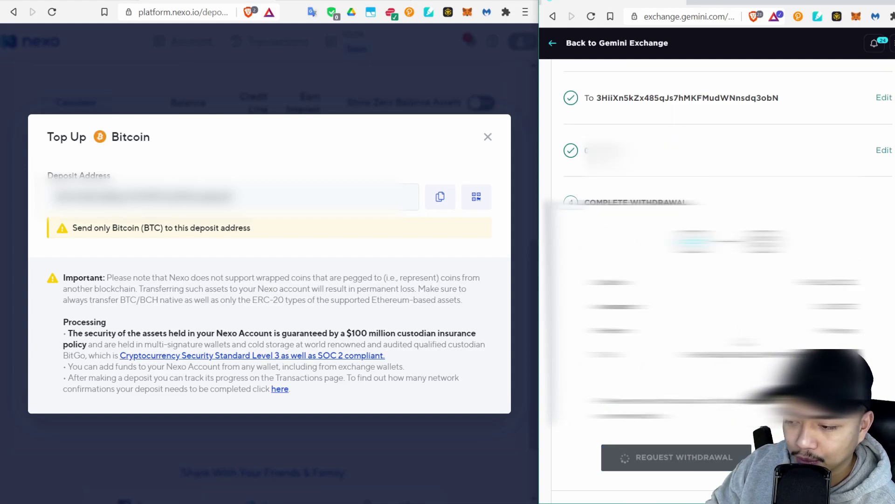